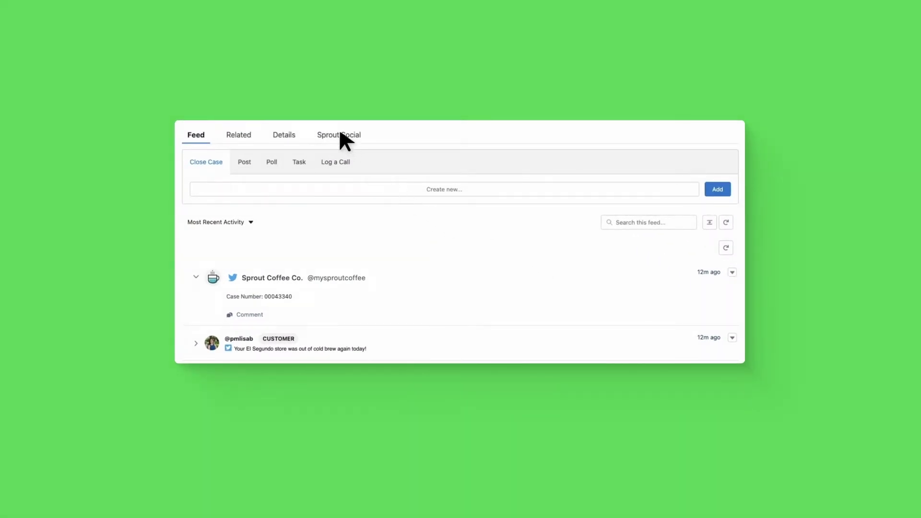
Step: Send the Sprout Social private reply 'Thanks for bringing this to our attention…' and confirm linking the Twitter profile
click(339, 134)
click(226, 339)
text(Thanks for b)
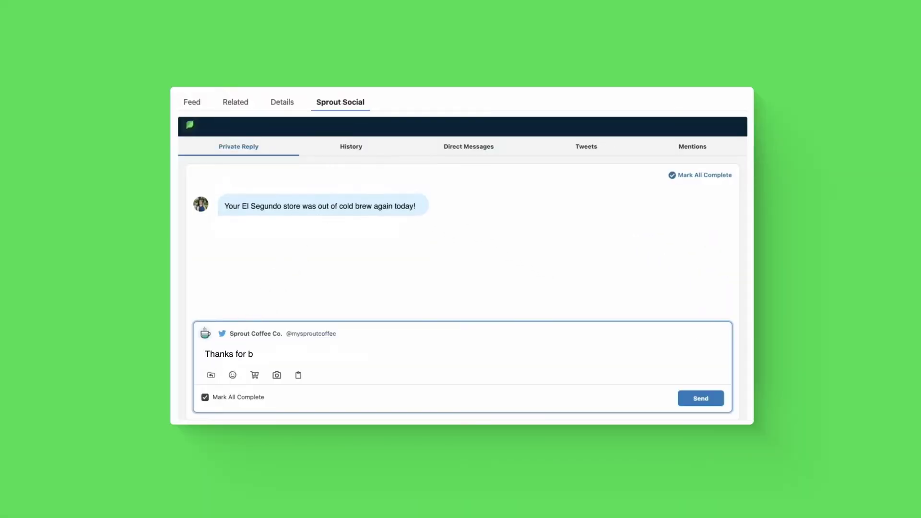
text(ringing this to our attention. We’ll be sure to have your favorites back in stock asap!)
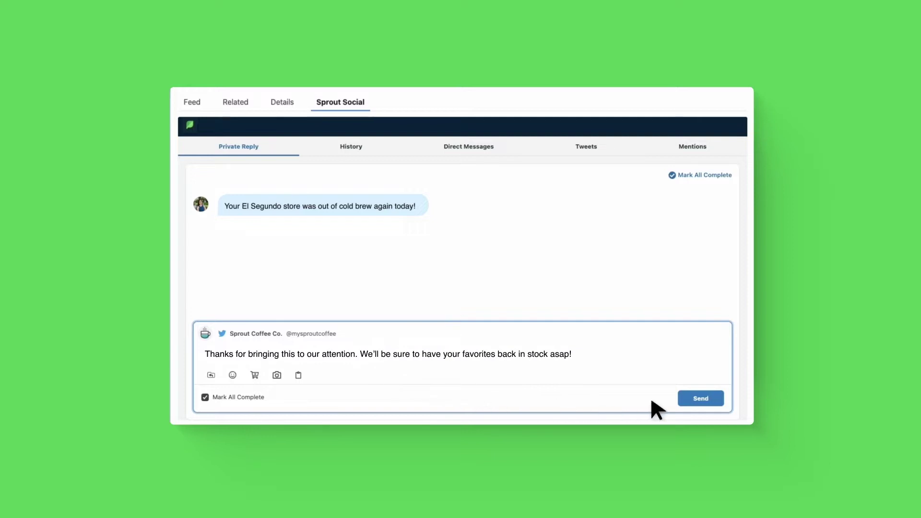
click(700, 398)
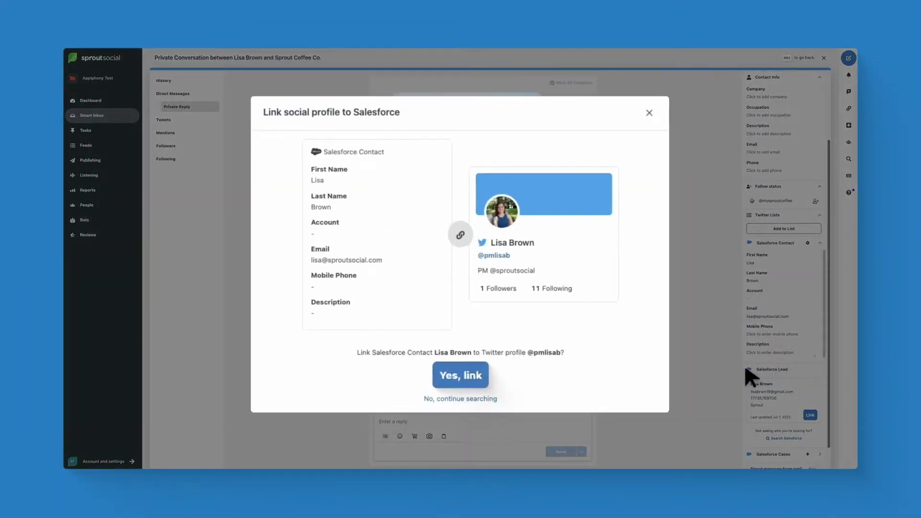
click(476, 381)
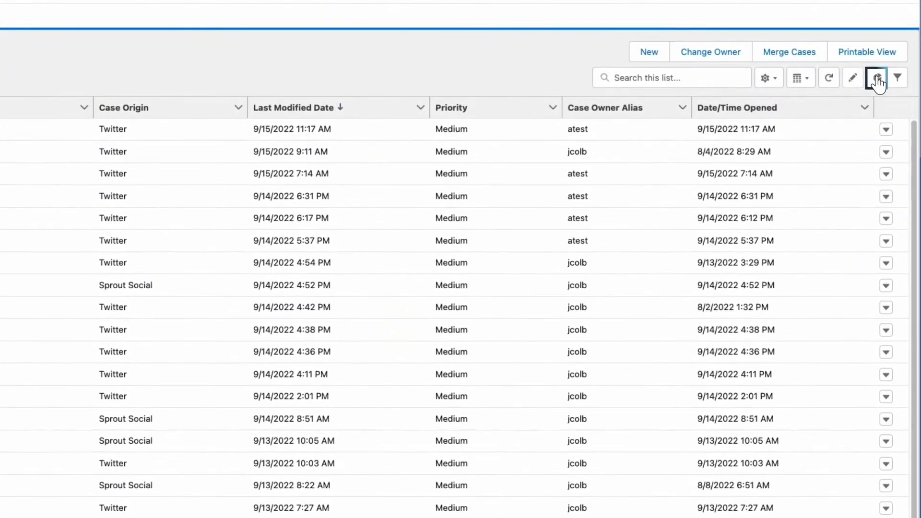
Step: Show the All Cases chart by origin, then open case 00043340 from the list
click(877, 80)
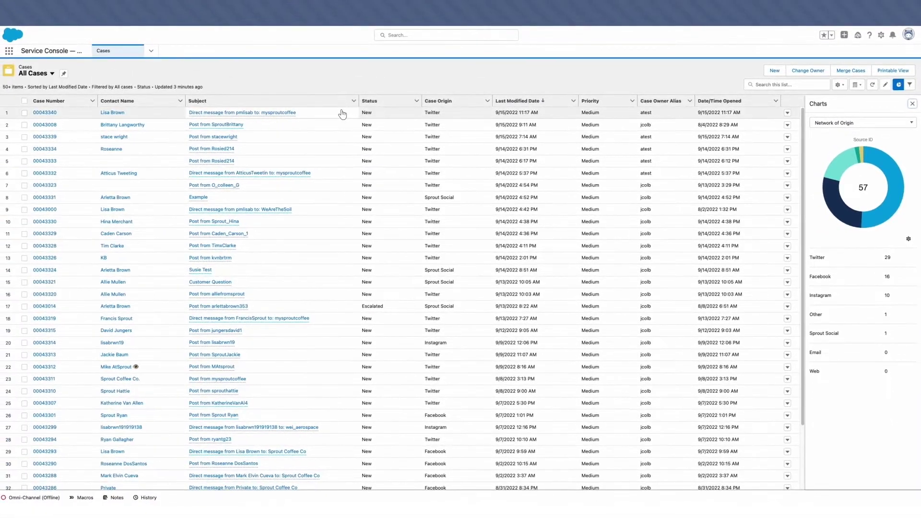
click(342, 114)
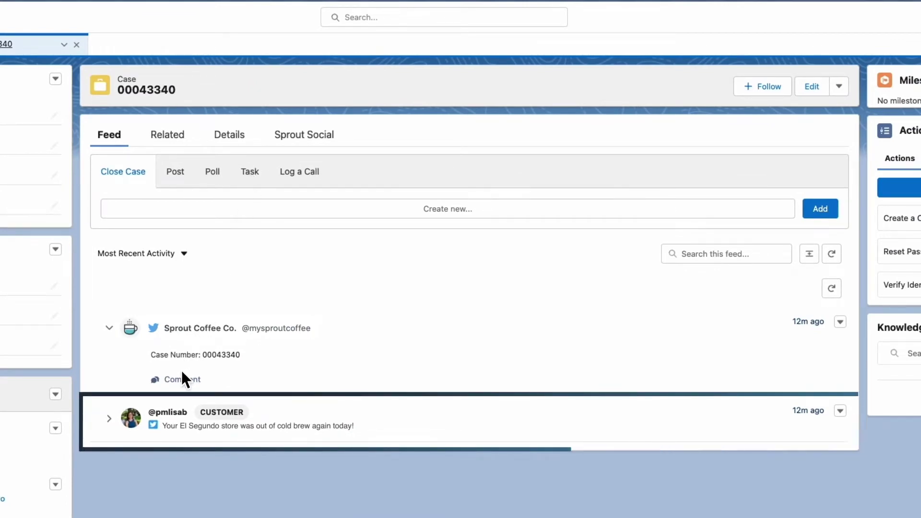
click(173, 422)
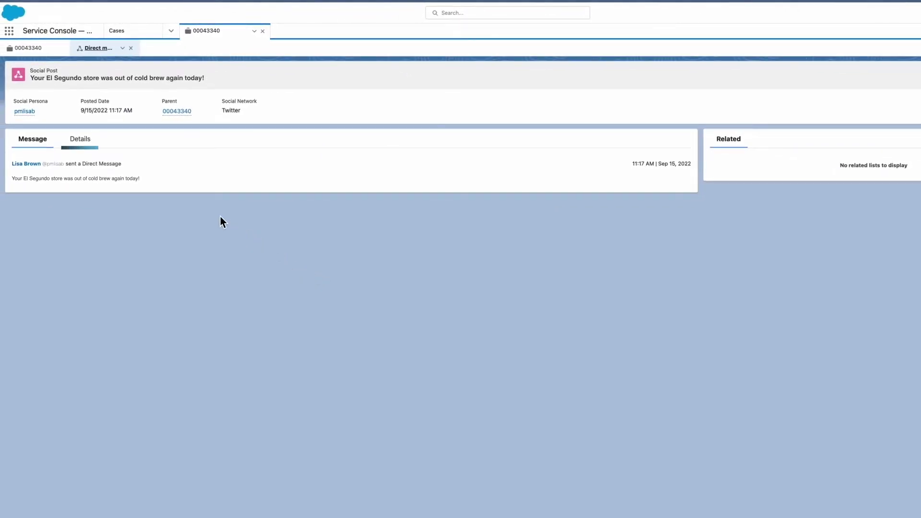
Step: View the Social Post's Details and open the linked Twitter Social Persona record
click(80, 139)
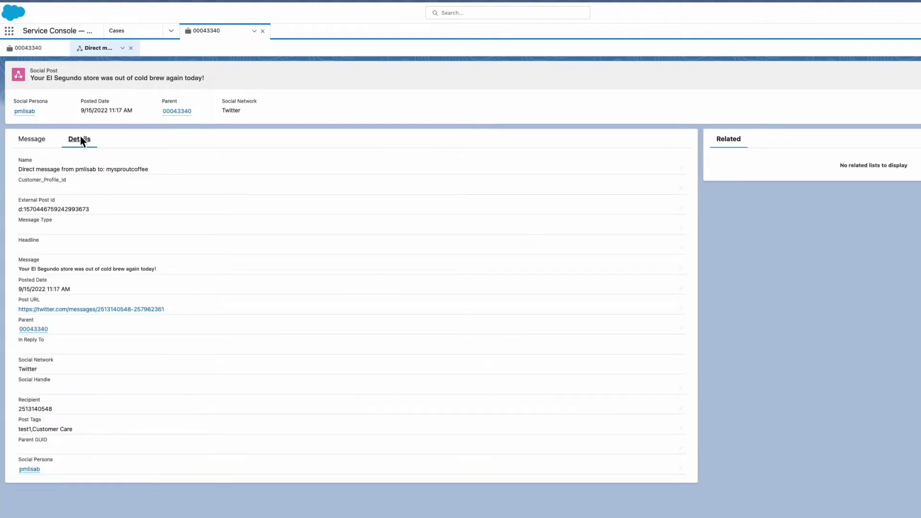
mouse_move(28, 112)
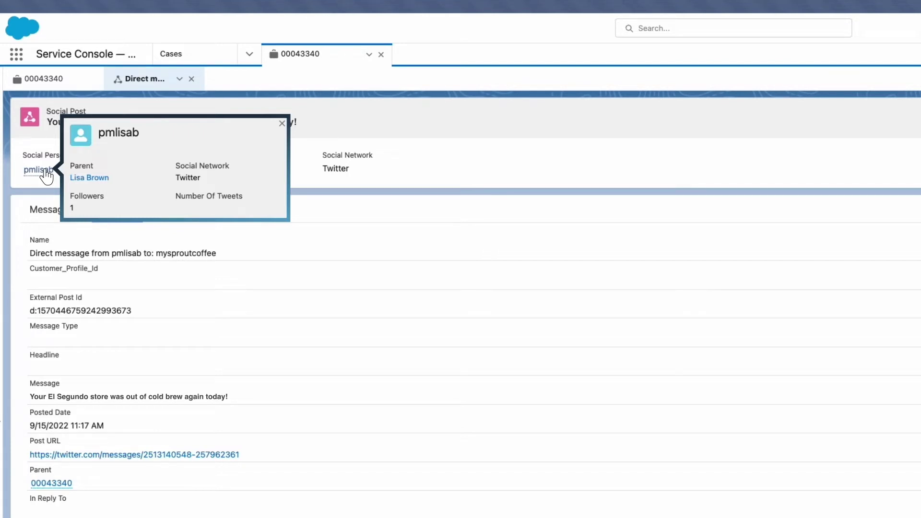
click(46, 171)
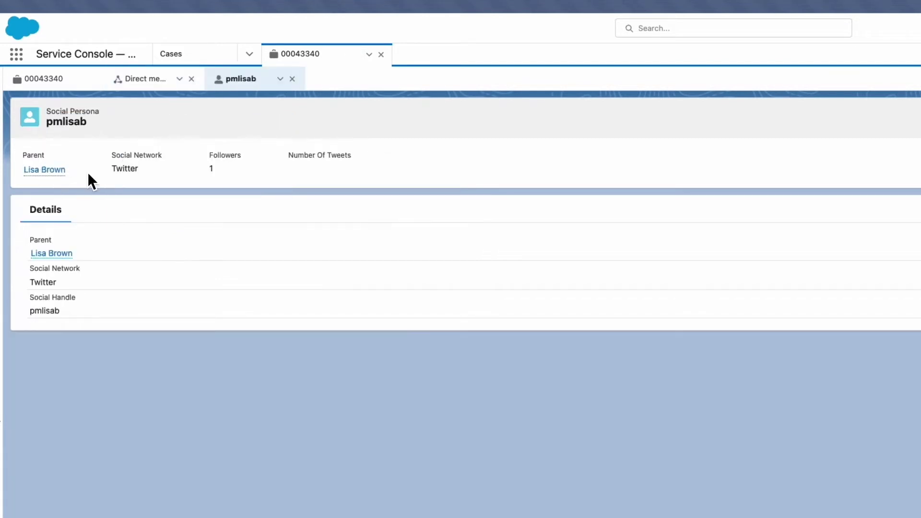
Step: Open the persona's parent contact, browse its Related social personas, posts and cases, then open case 00043340
click(56, 251)
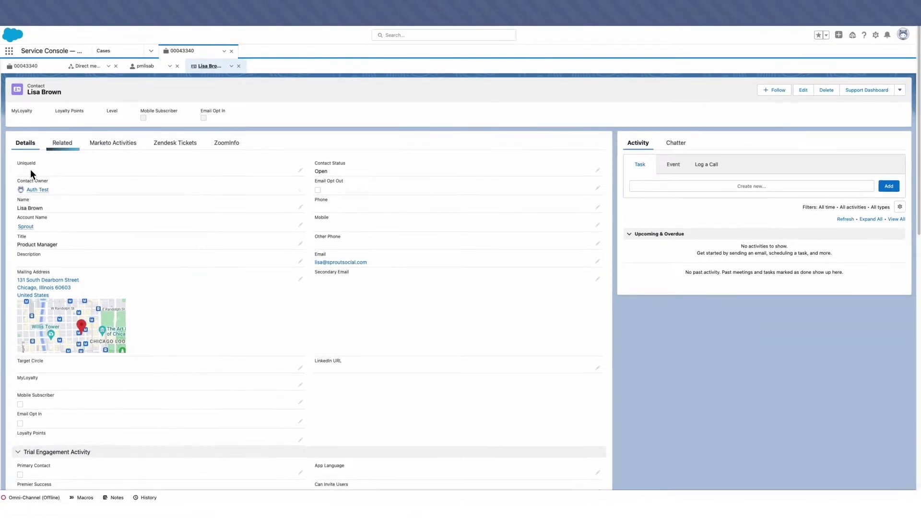
click(60, 143)
scroll(61, 142, down, 1)
scroll(61, 145, down, 4)
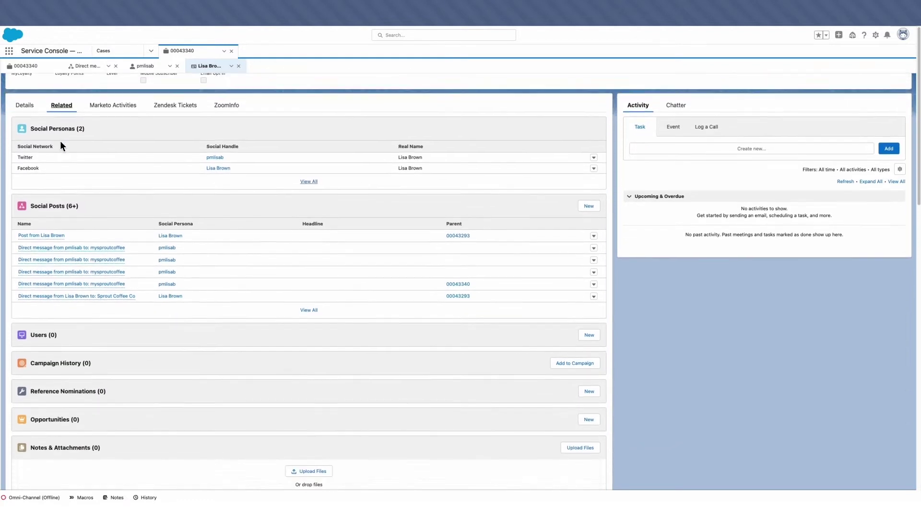
scroll(59, 140, down, 5)
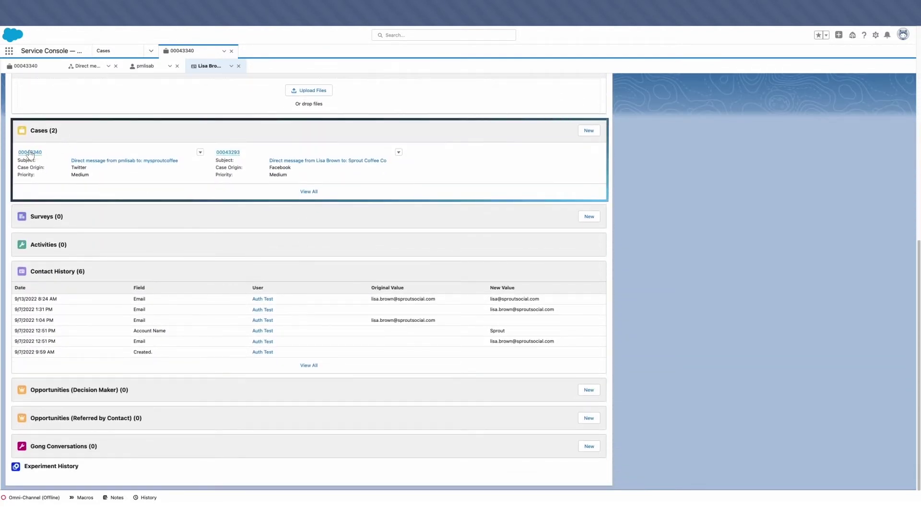
click(29, 153)
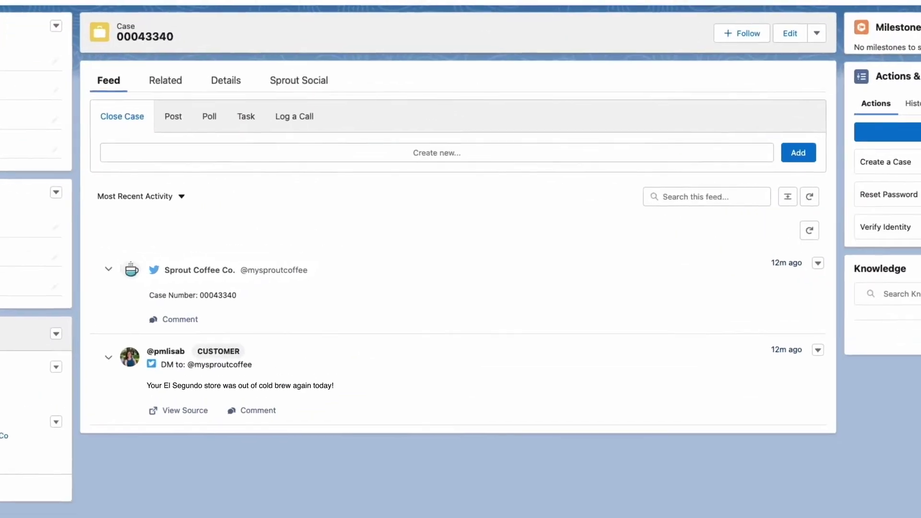
Step: Send the Sprout Social private reply 'Thanks for bringing this to our attention. We'll be sure to have your favorites back…'
click(294, 81)
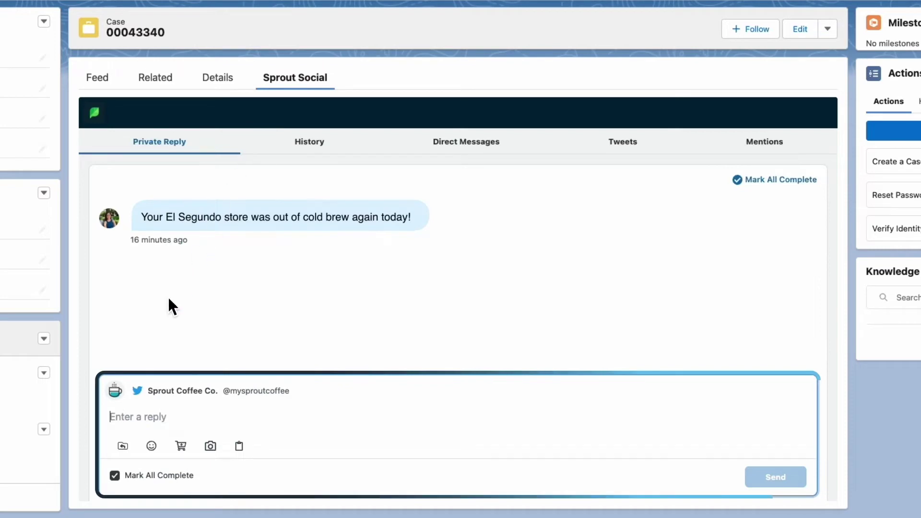
click(109, 417)
text(Thanks for bringing t)
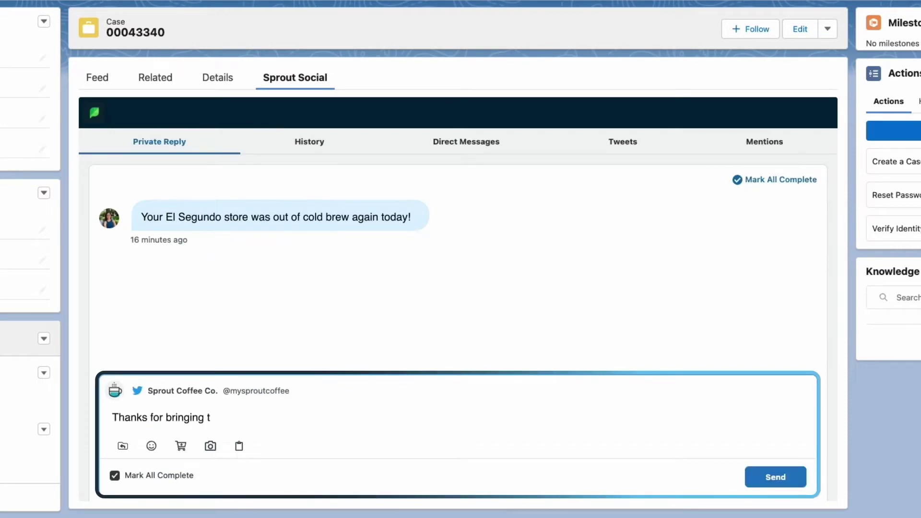
text(his to our attention. We'll be sure t)
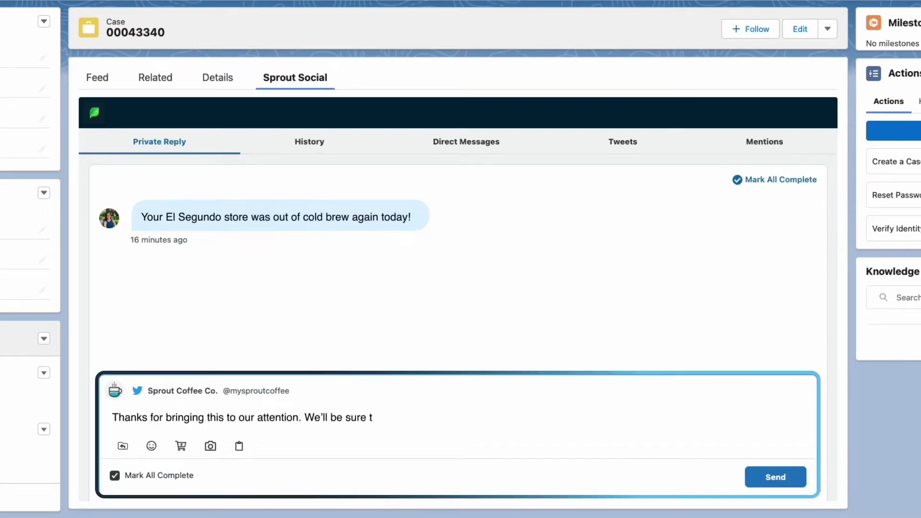
text(o have your favorites back in stock asap!)
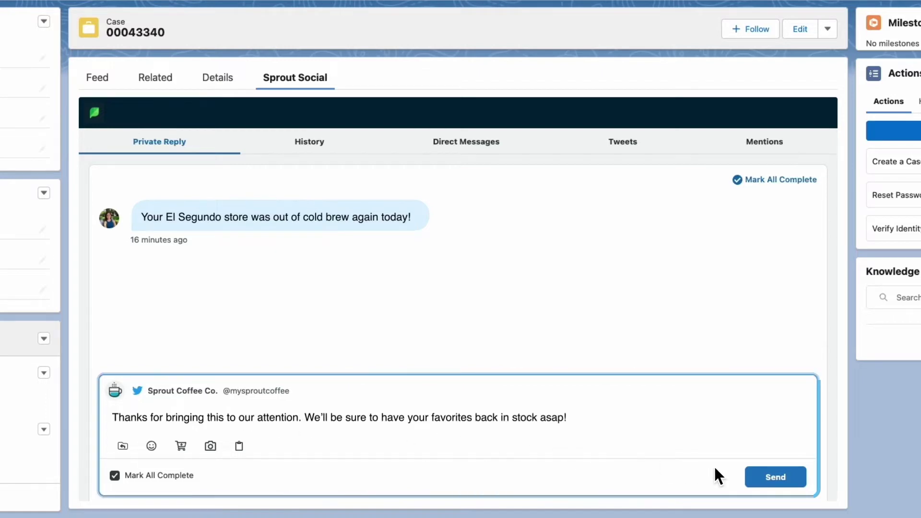
click(774, 477)
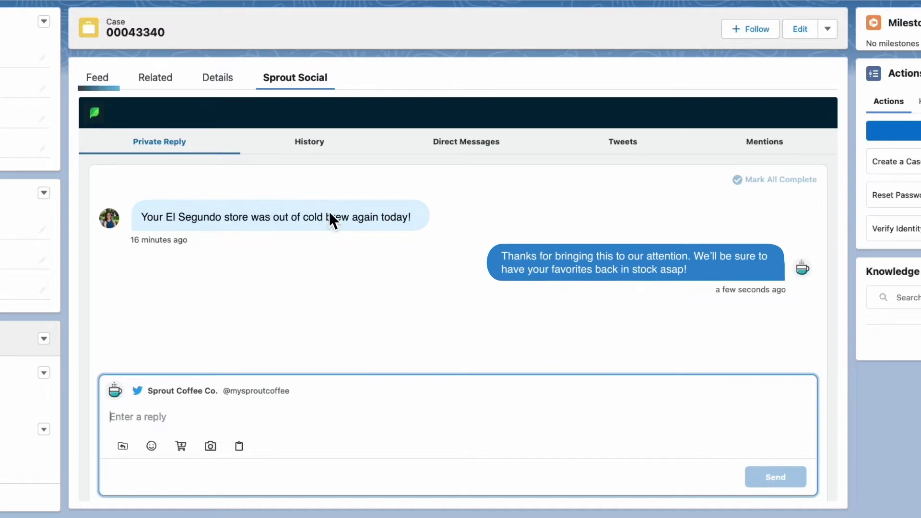
Step: Save an Email task 'Review Store #4231 ordering operation' on the case, assigned to the colleague found by 'coll'
click(98, 80)
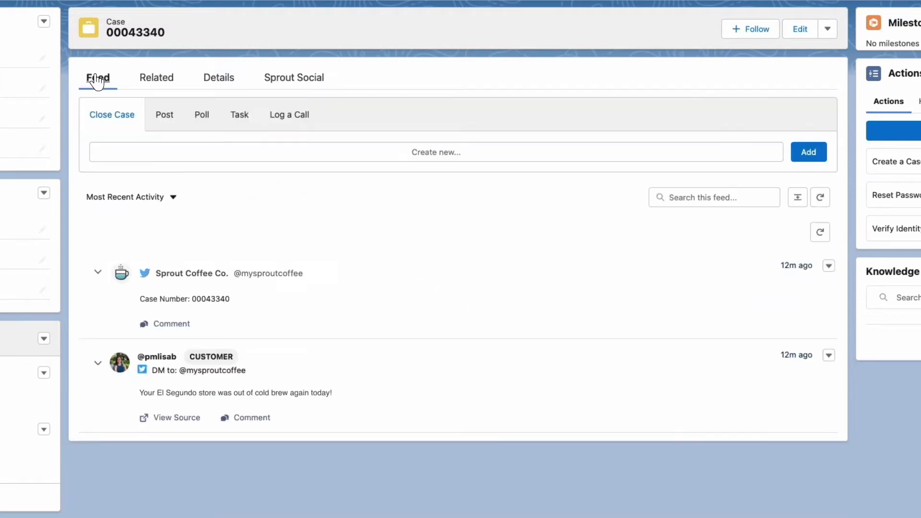
click(224, 116)
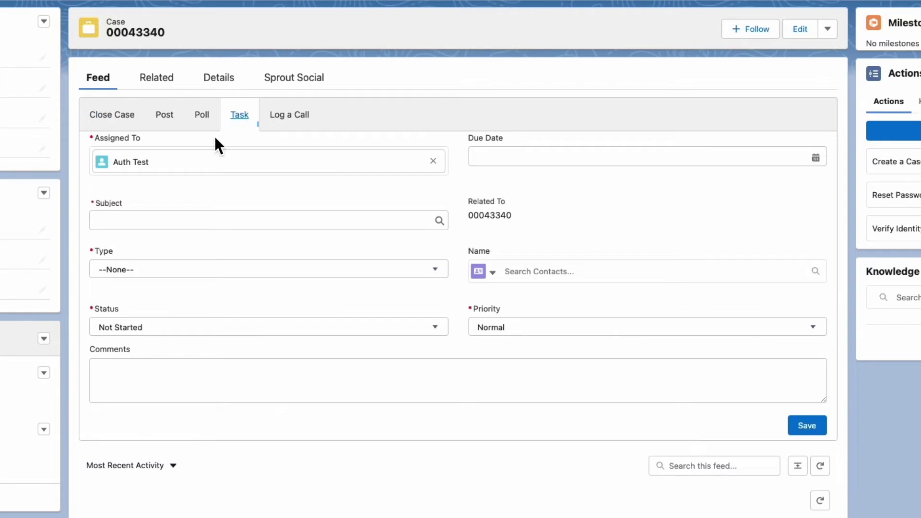
click(153, 217)
text(Review)
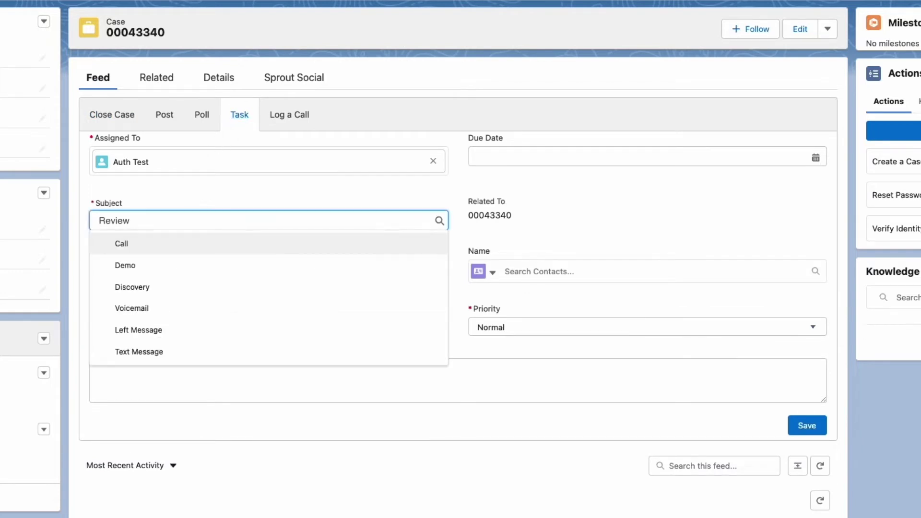
text( Store #4231 ordering operation)
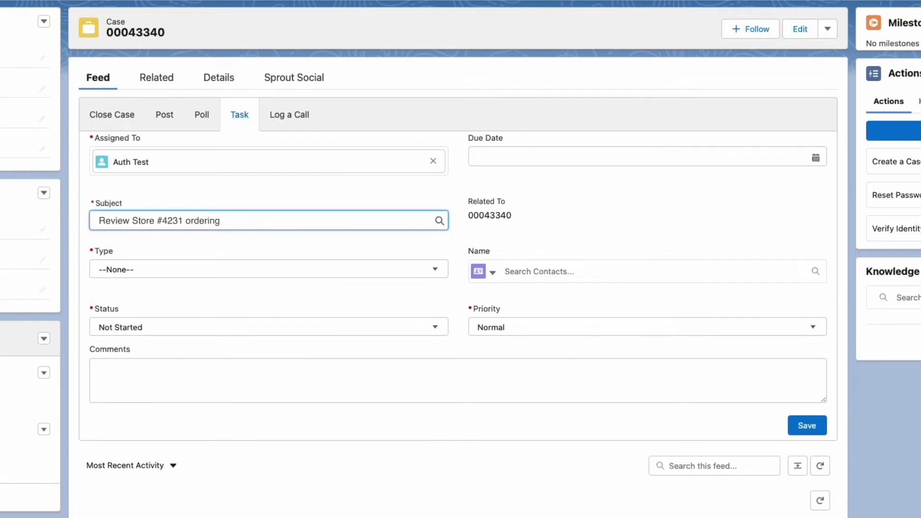
click(433, 161)
click(125, 152)
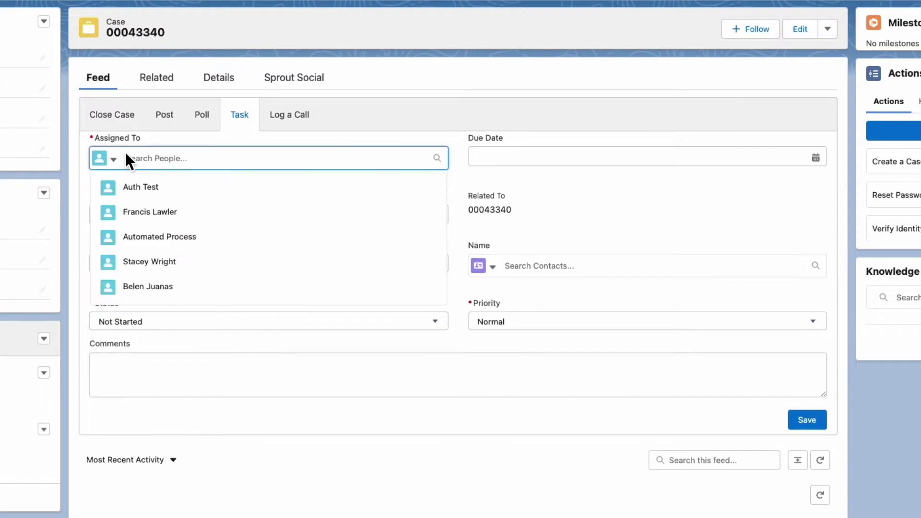
text(coll)
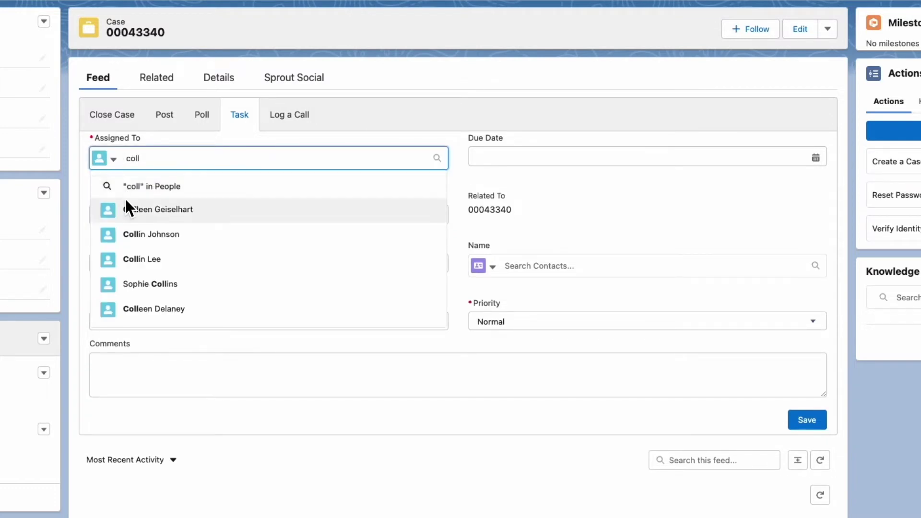
click(125, 209)
click(126, 264)
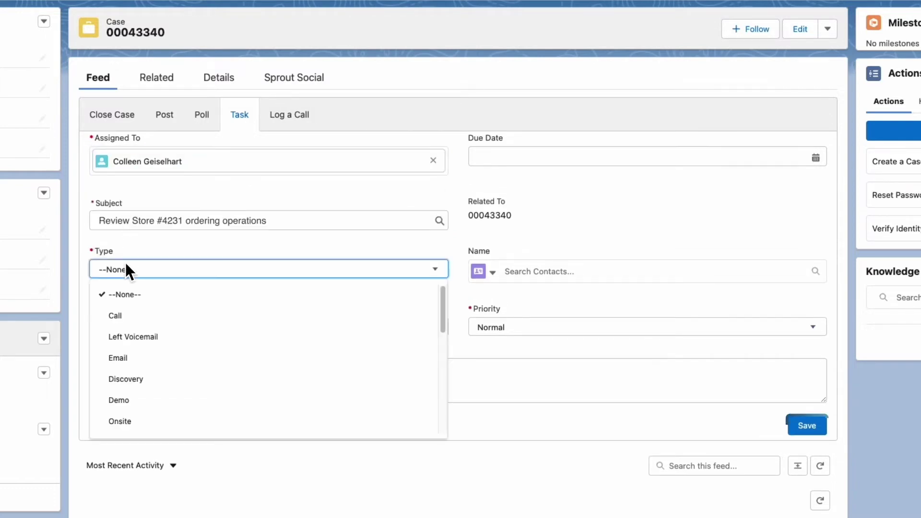
click(126, 351)
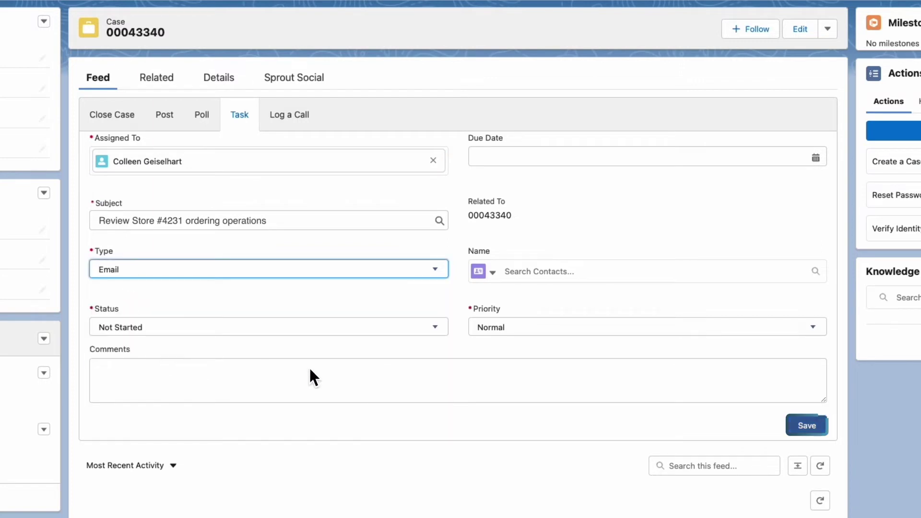
click(806, 427)
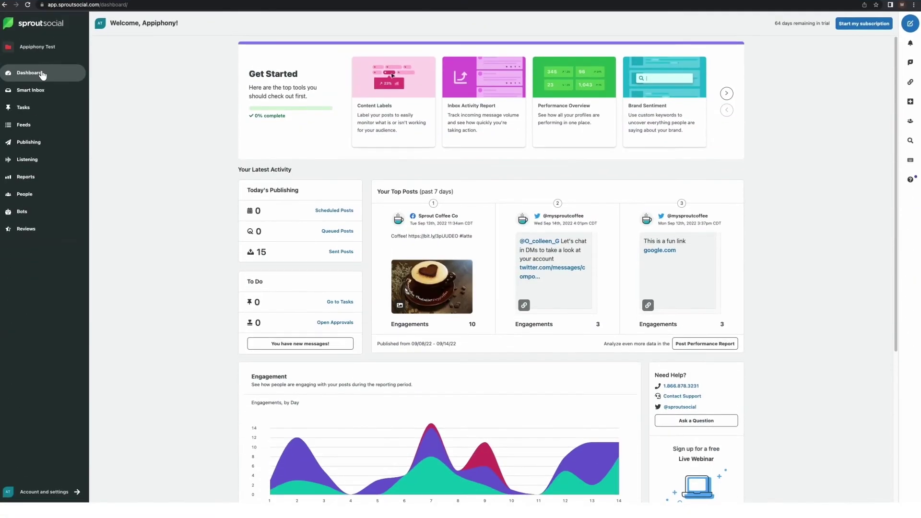
Step: Open the customer's cold brew direct-message thread from the Sprout Social Smart Inbox
click(42, 91)
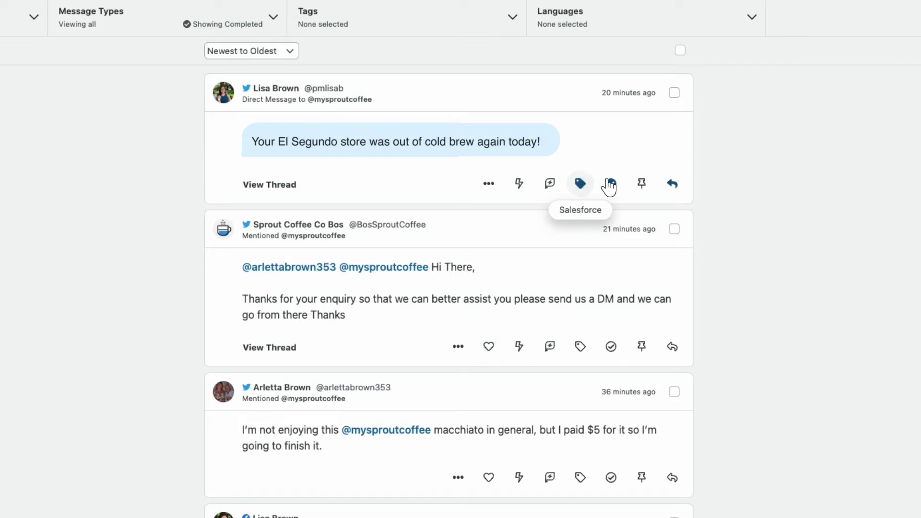
click(670, 184)
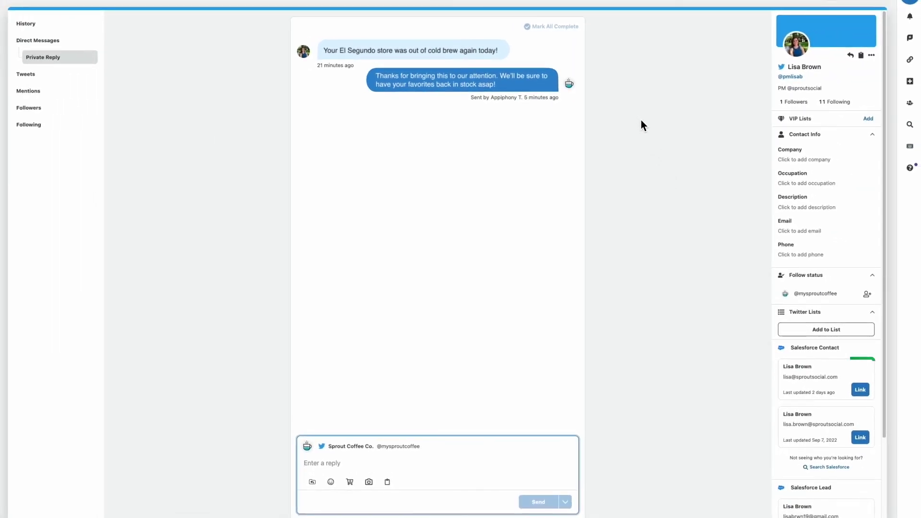
Step: Link the Twitter profile to the matching Salesforce contact, then open their linked direct-message case
click(859, 390)
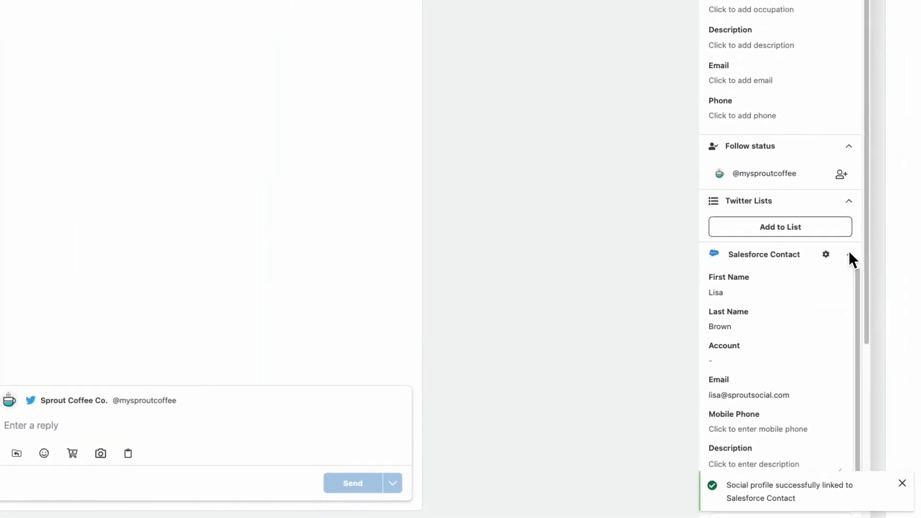
scroll(864, 254, down, 1)
scroll(863, 254, down, 5)
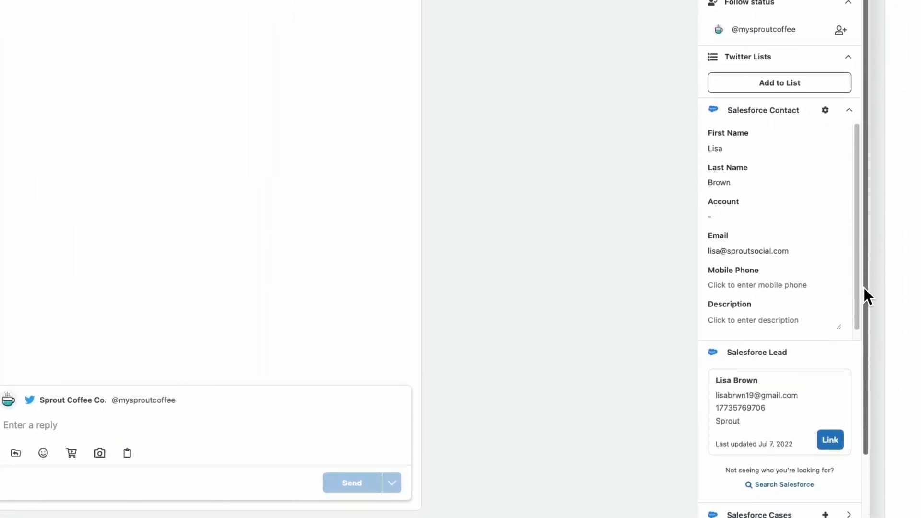
scroll(863, 336, down, 2)
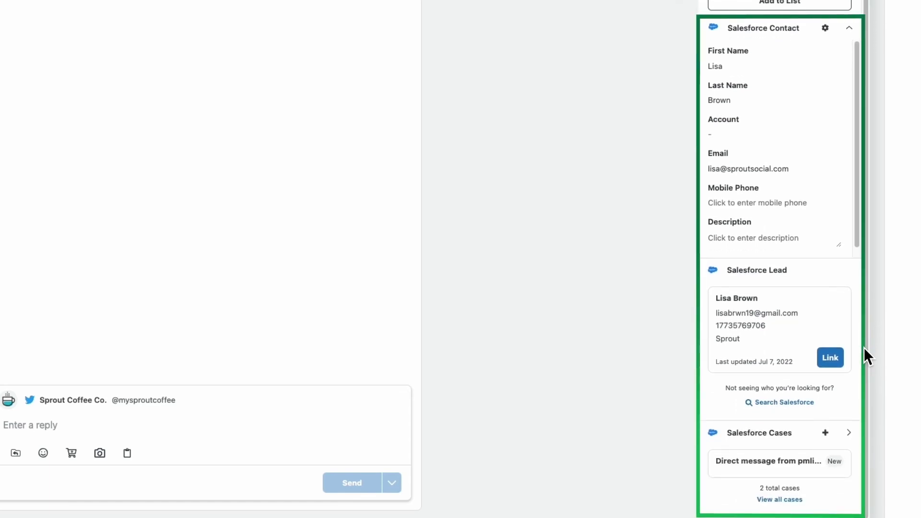
click(835, 465)
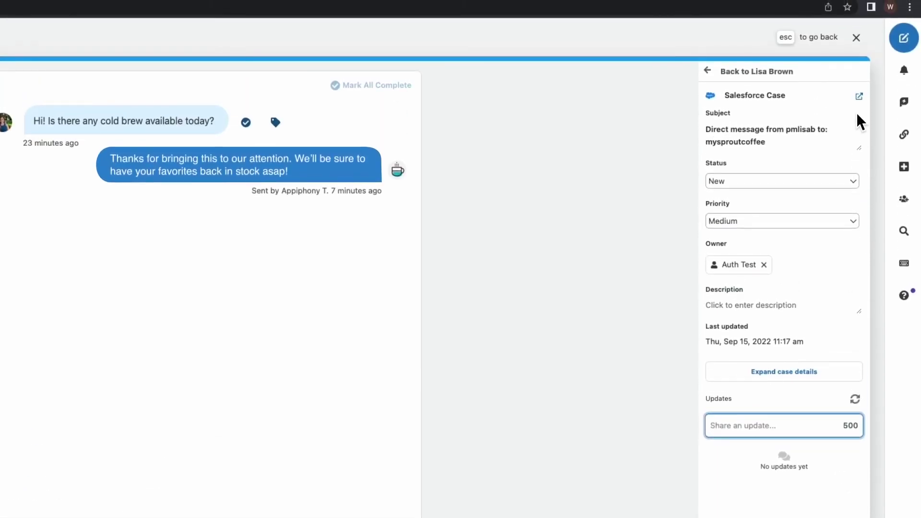
Step: Open the direct-message case record in Salesforce via the View case in Salesforce icon
click(859, 96)
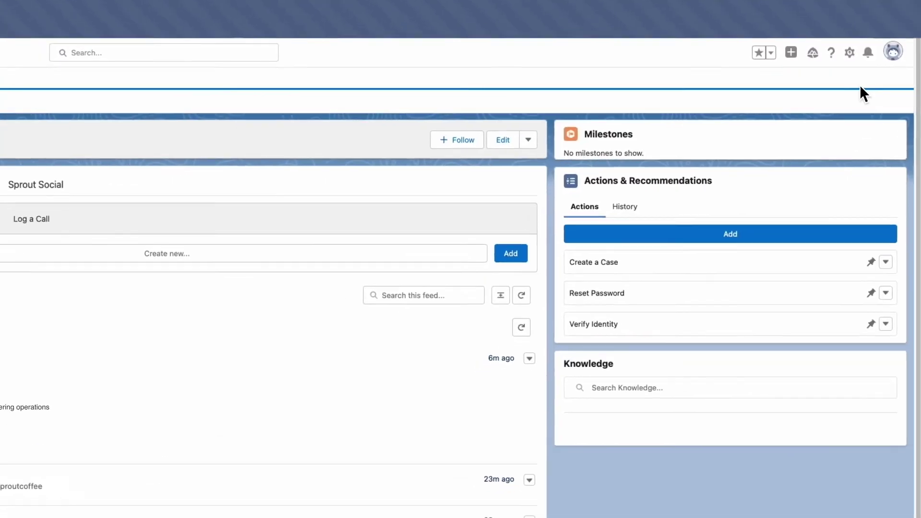